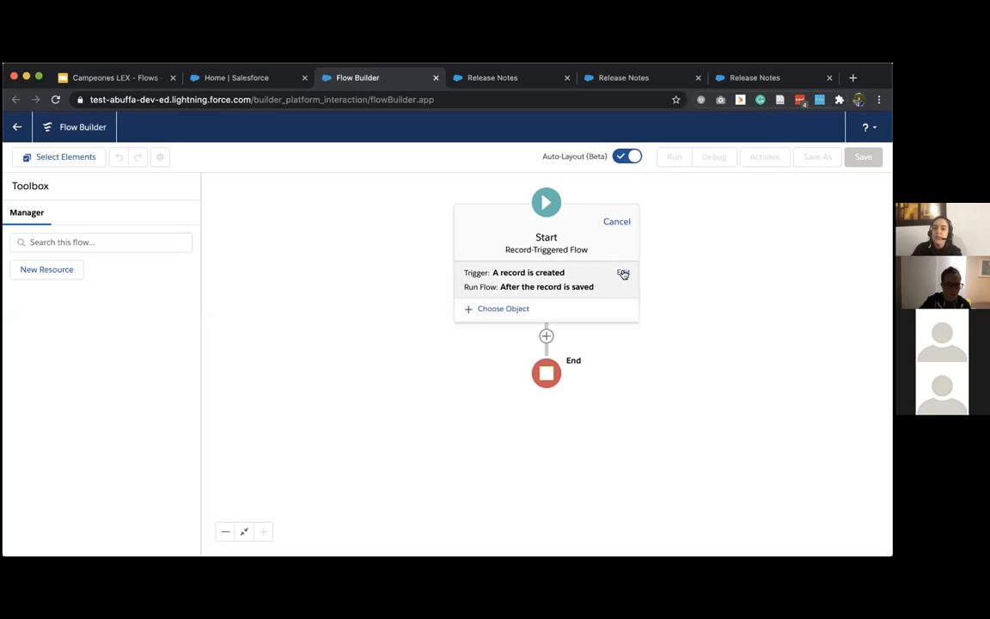
# Preview the "A record is deleted" trigger option and read its run timing and recovery note, leaving the trigger configuration unsaved
pyautogui.click(623, 273)
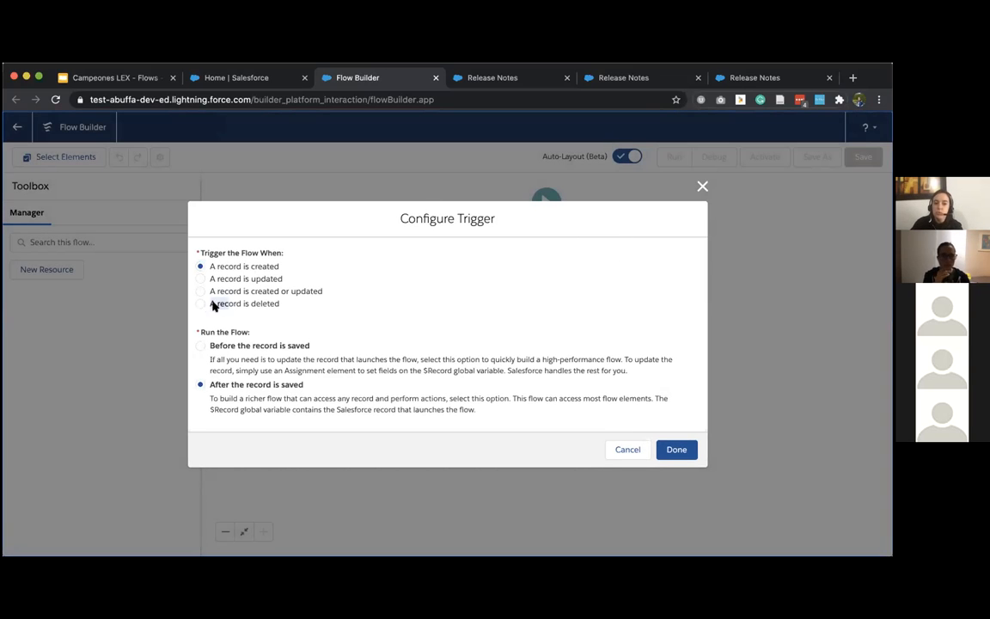
pyautogui.moveTo(208, 305); pyautogui.dragTo(281, 306)
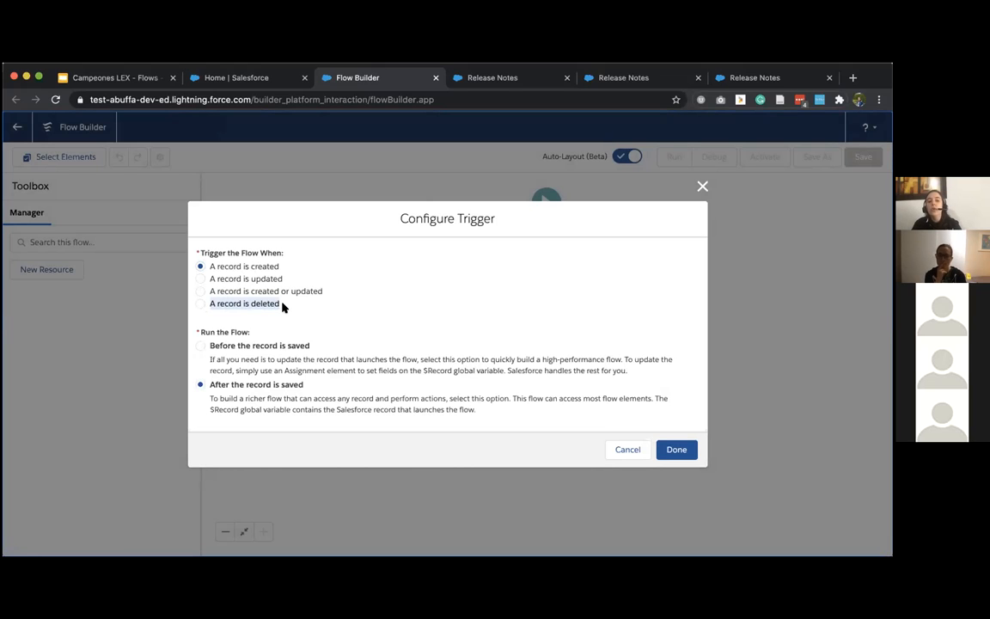
pyautogui.click(197, 303)
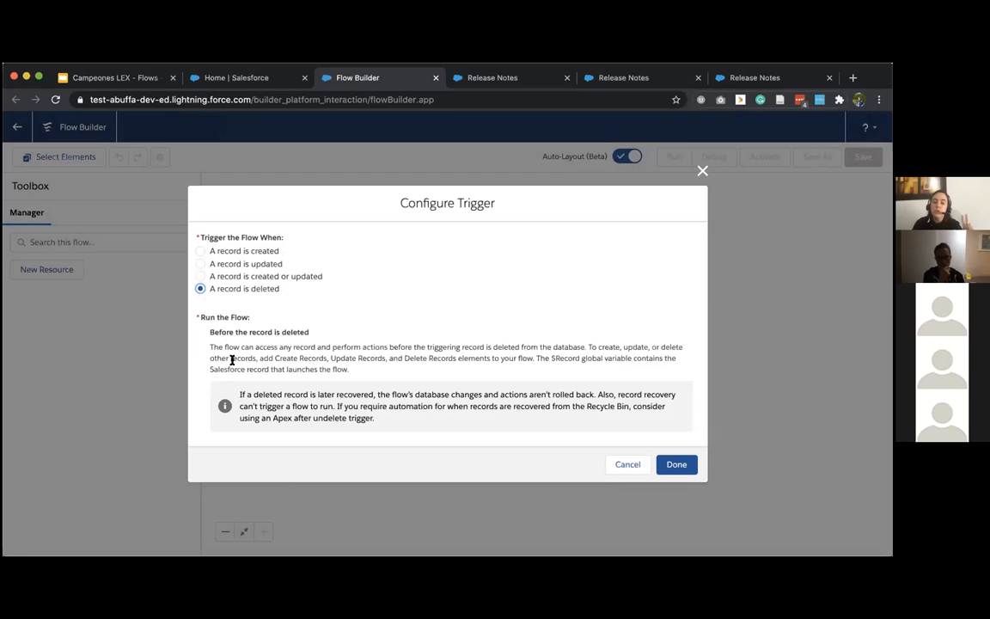
pyautogui.moveTo(235, 391); pyautogui.dragTo(432, 449)
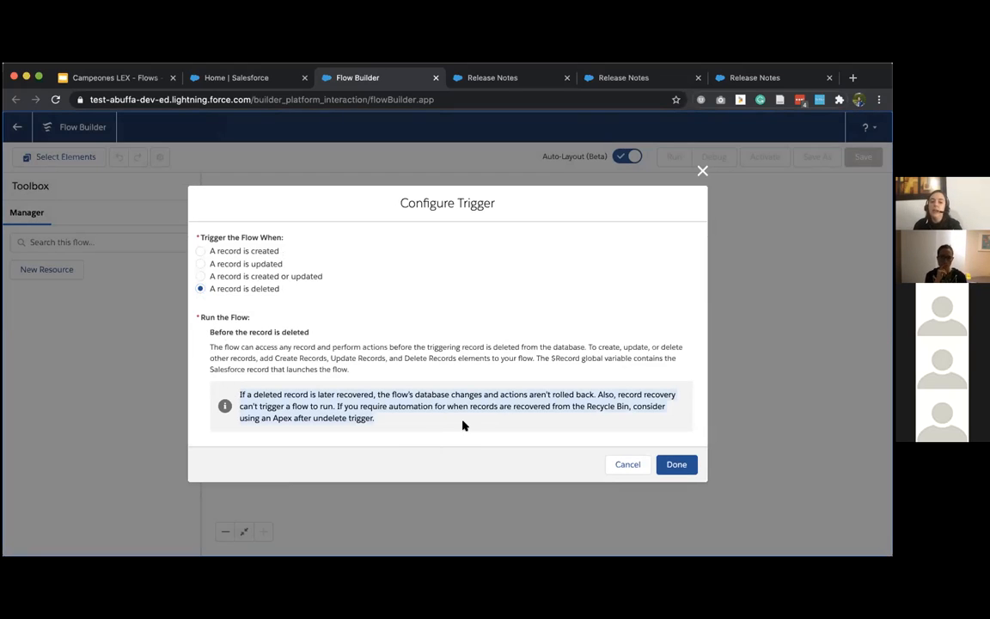
pyautogui.click(265, 332)
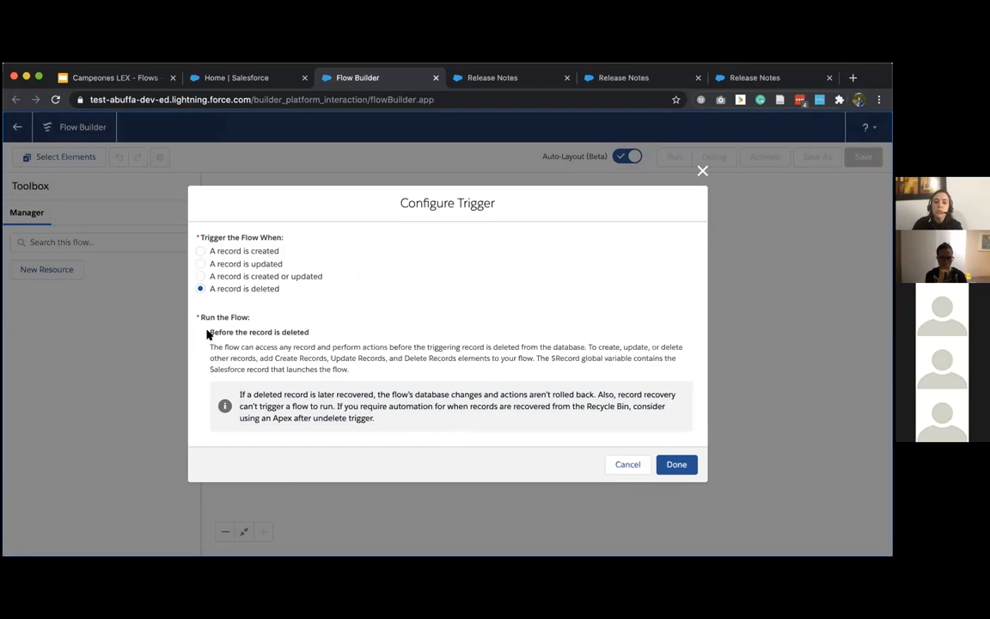
pyautogui.moveTo(211, 332); pyautogui.dragTo(332, 332)
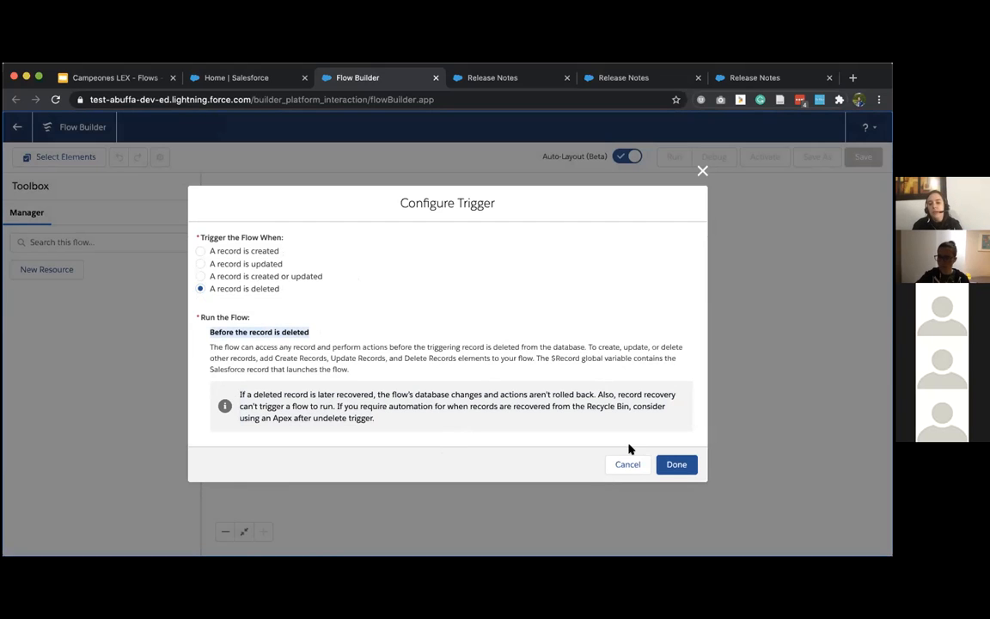
pyautogui.press('Escape')
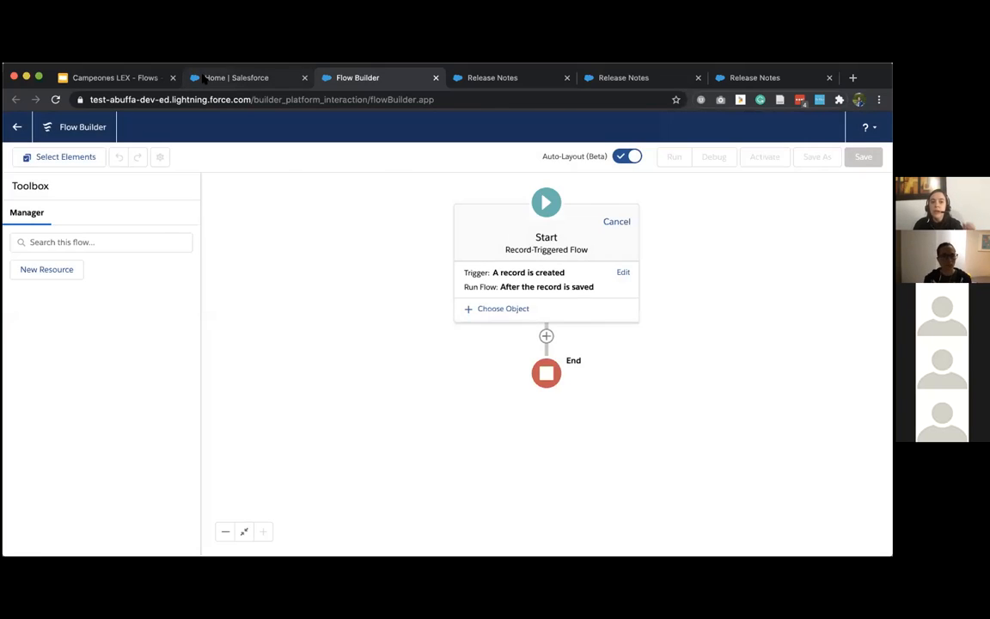
# Open the "Set number of contacts on delete" flow from the Flows list and review its trigger configuration
pyautogui.click(232, 77)
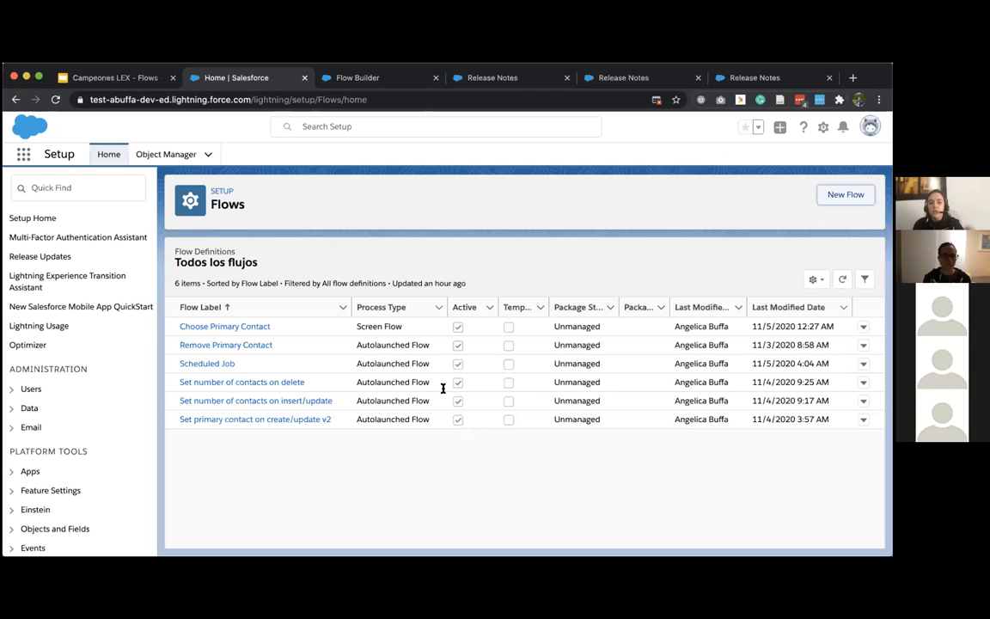
pyautogui.click(275, 384)
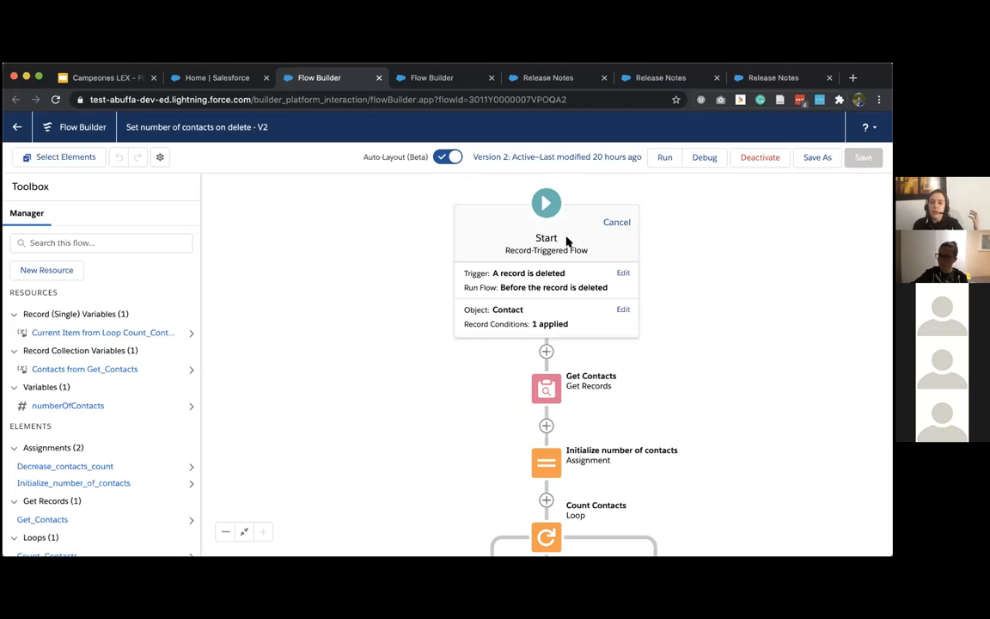
pyautogui.click(622, 273)
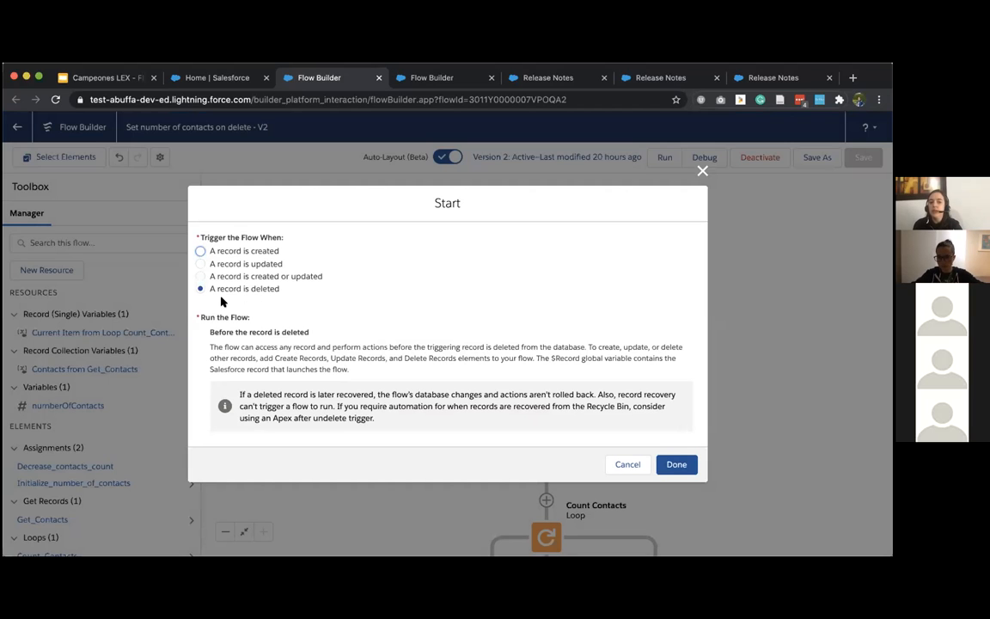
pyautogui.click(609, 462)
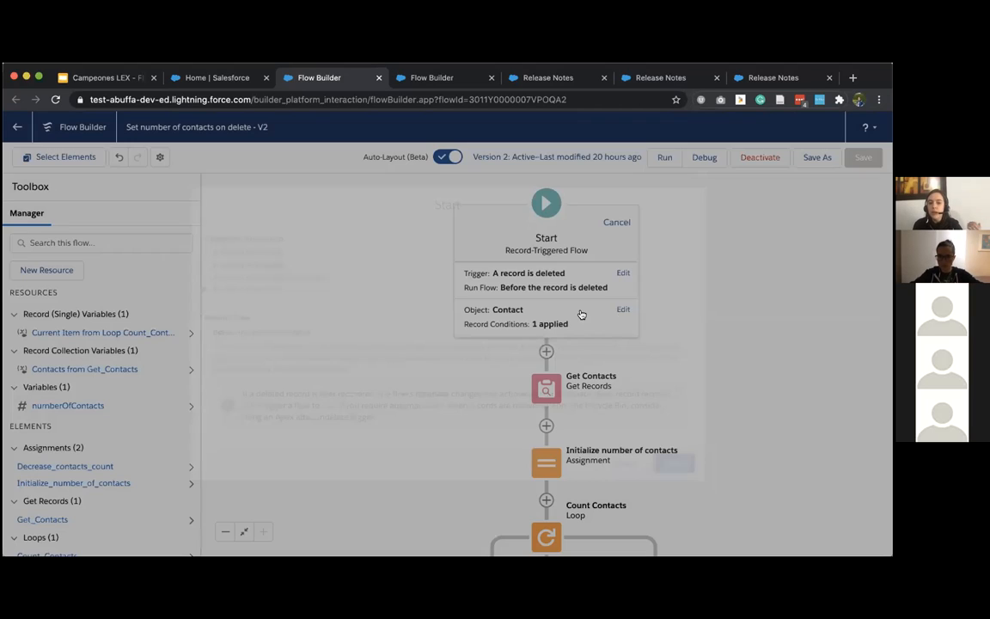
# Review the start element's object and condition requirements without changing them, and look over the flow's elements down to the loop
pyautogui.click(624, 311)
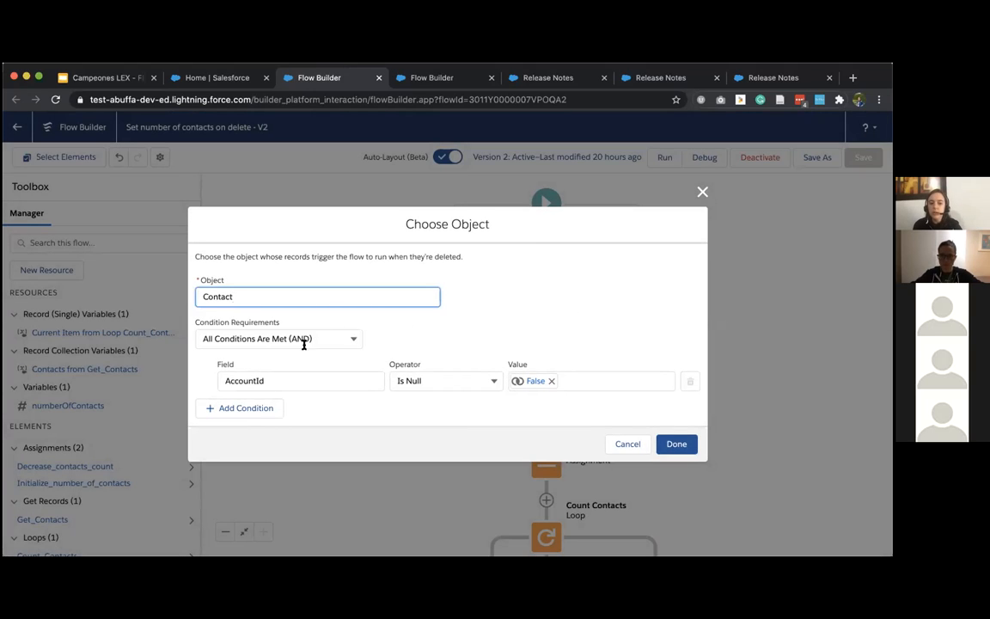
pyautogui.tripleClick(319, 323)
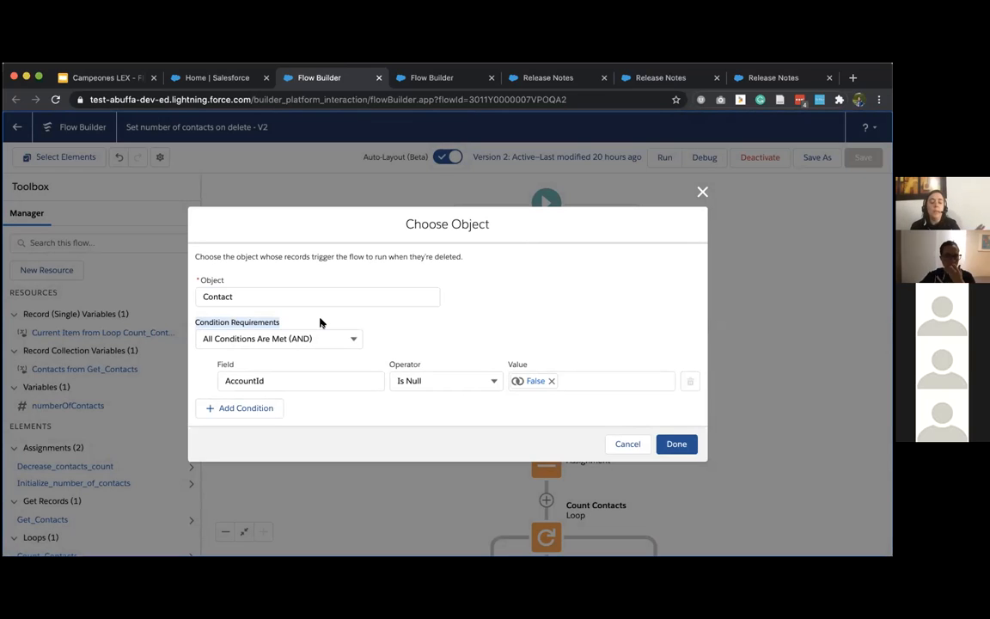
pyautogui.click(415, 328)
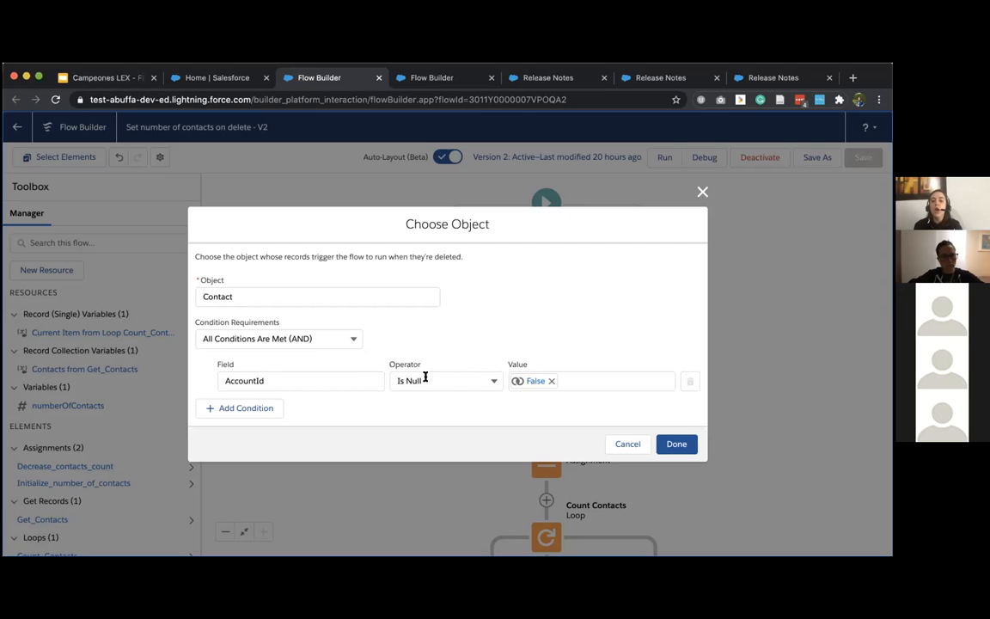
pyautogui.click(621, 442)
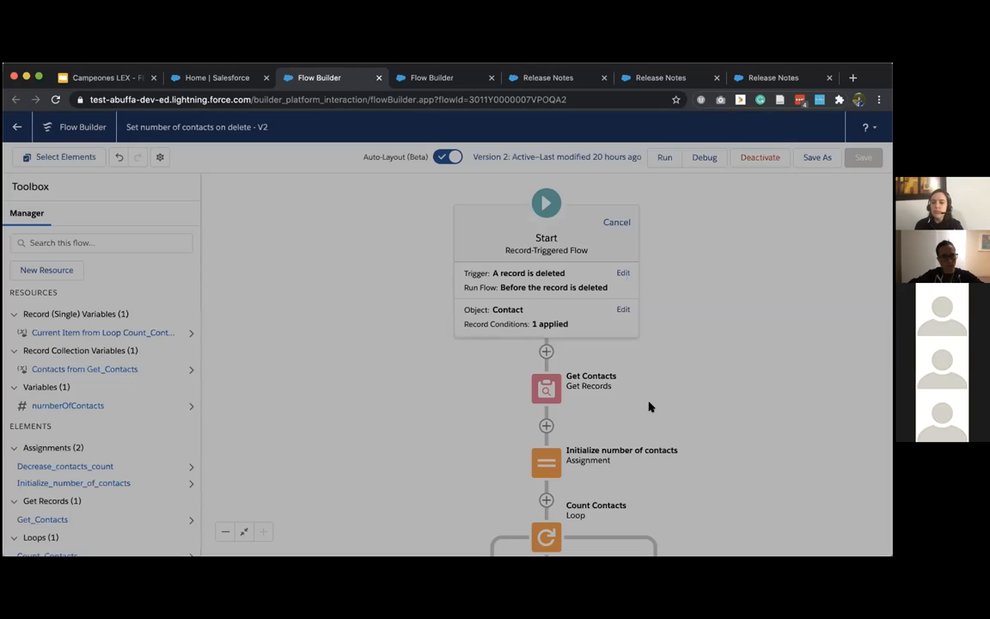
pyautogui.scroll(-2, 663, 332)
pyautogui.scroll(-4, 662, 332)
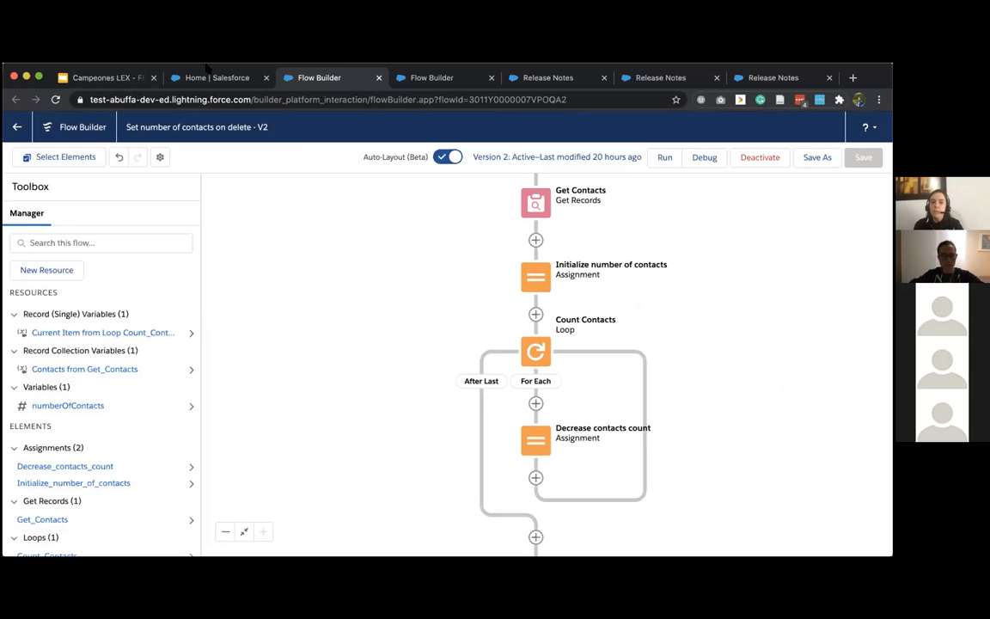
# Open version 1 of the "Set number of contacts on delete" flow from its details and versions page
pyautogui.click(191, 73)
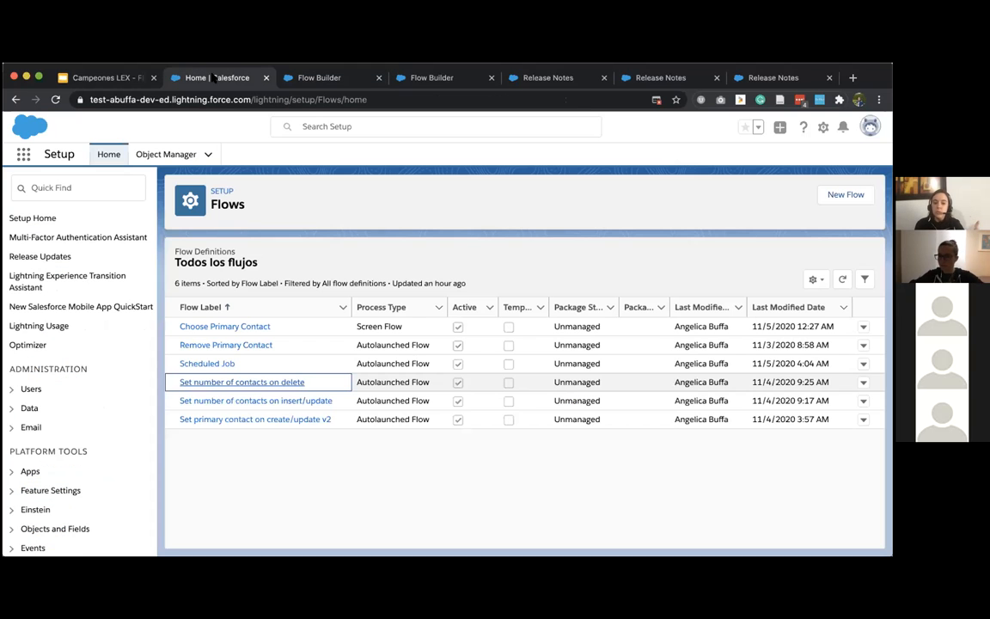
pyautogui.click(863, 382)
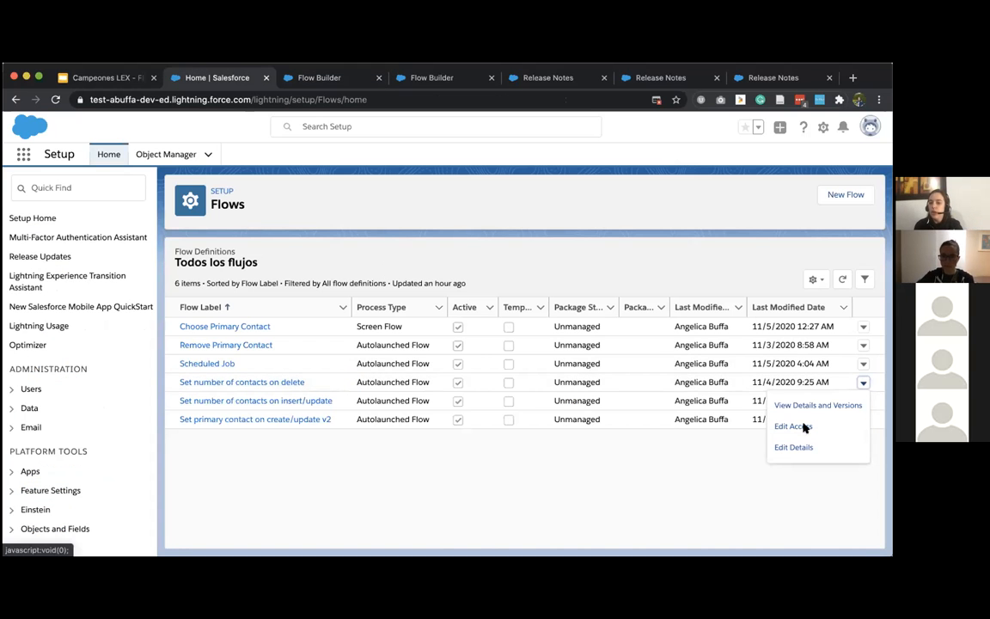
pyautogui.click(812, 405)
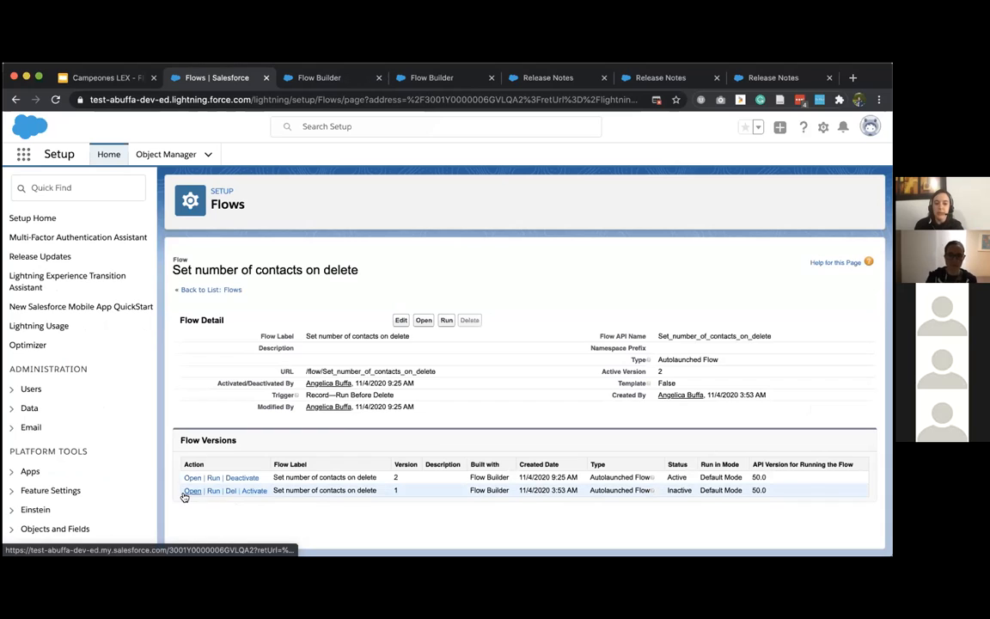
pyautogui.click(185, 495)
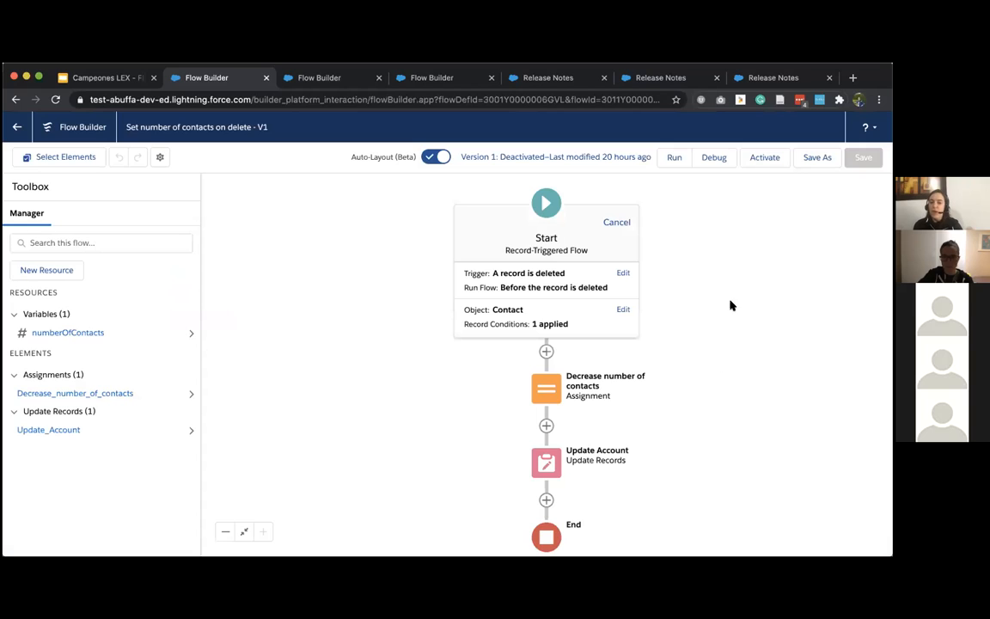
# Inspect the variable assignments in version 1's "Decrease number of contacts" element and close it without changes
pyautogui.click(558, 388)
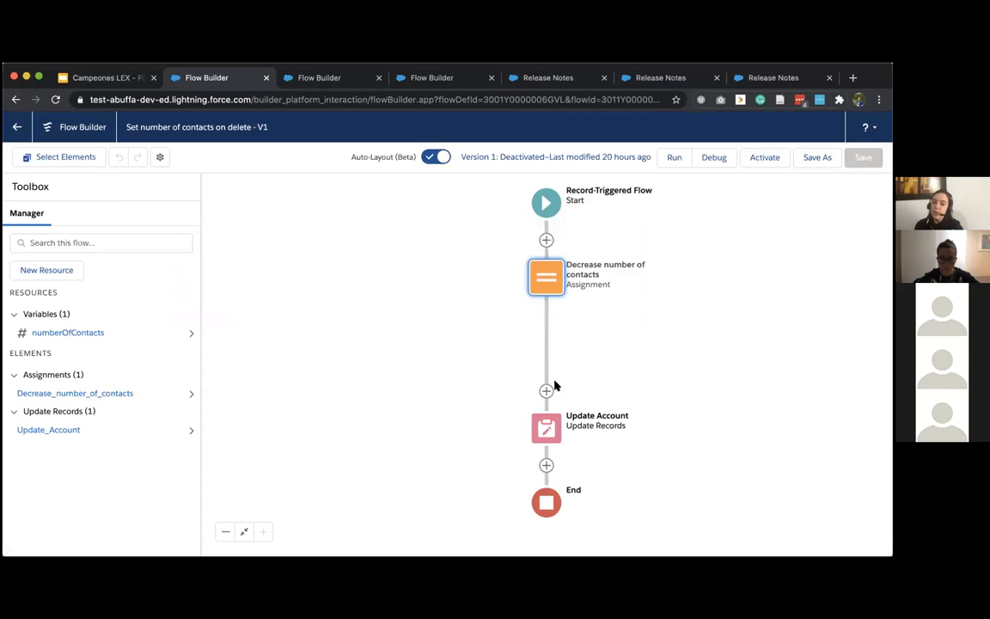
pyautogui.doubleClick(543, 276)
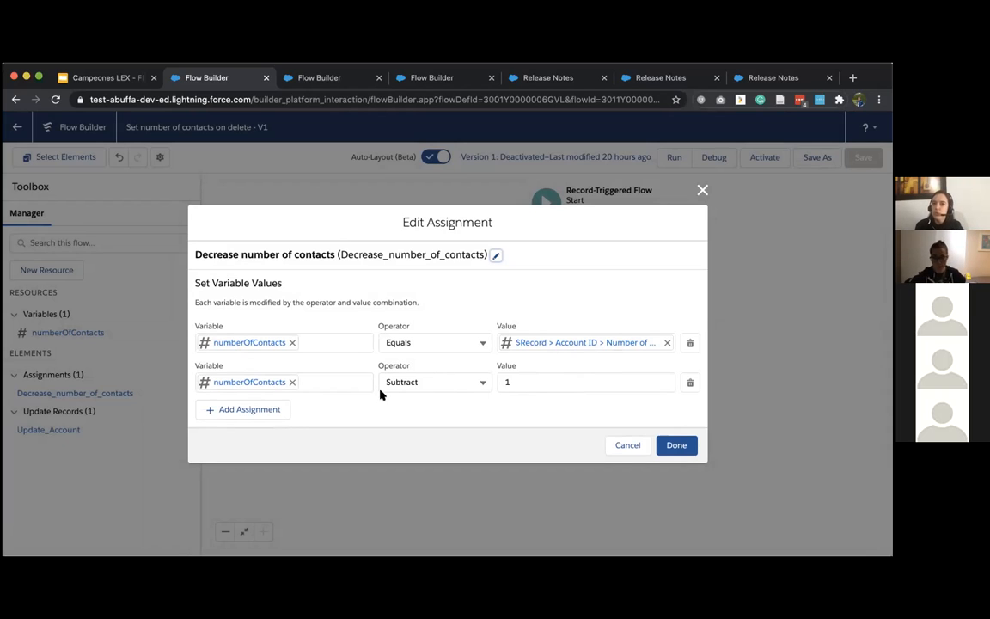
pyautogui.click(636, 446)
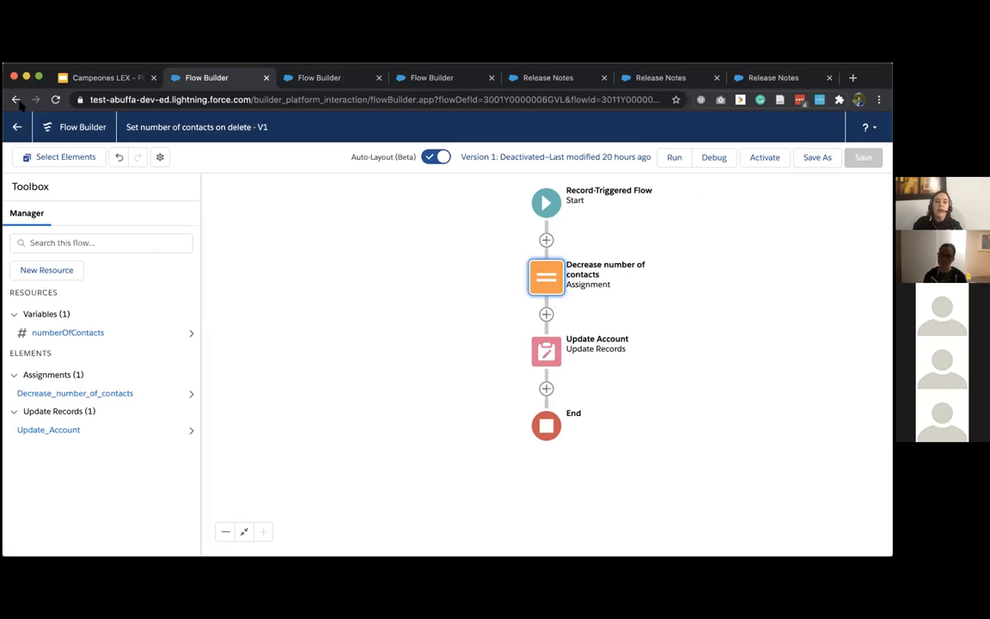
# Return to version 2 of the flow and inspect the Get Contacts element's object and filter condition without changing them
pyautogui.click(15, 127)
pyautogui.hotkey('ctrl', 'Tab')
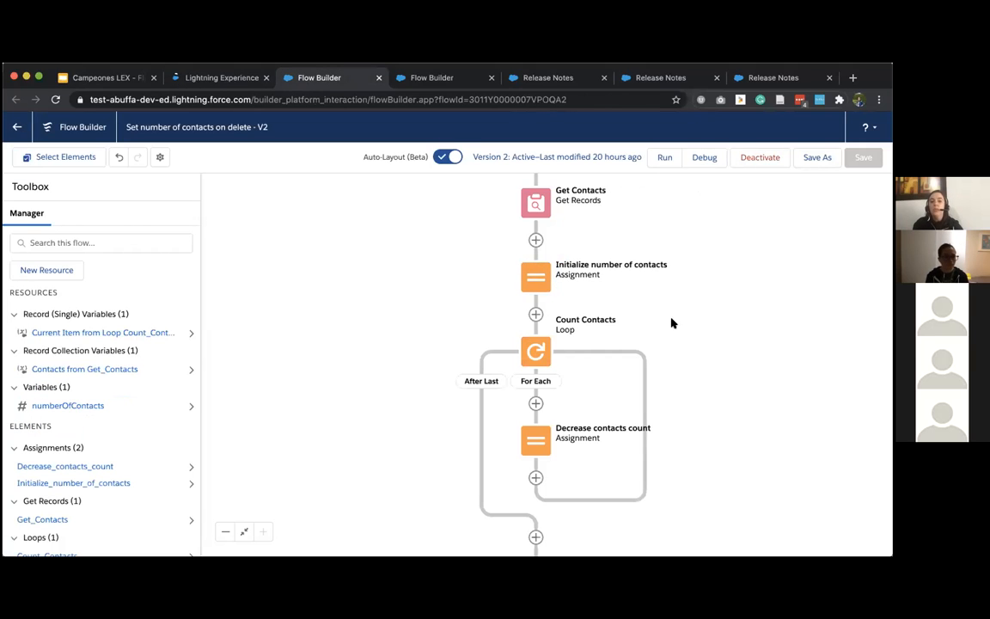
pyautogui.scroll(3, 765, 269)
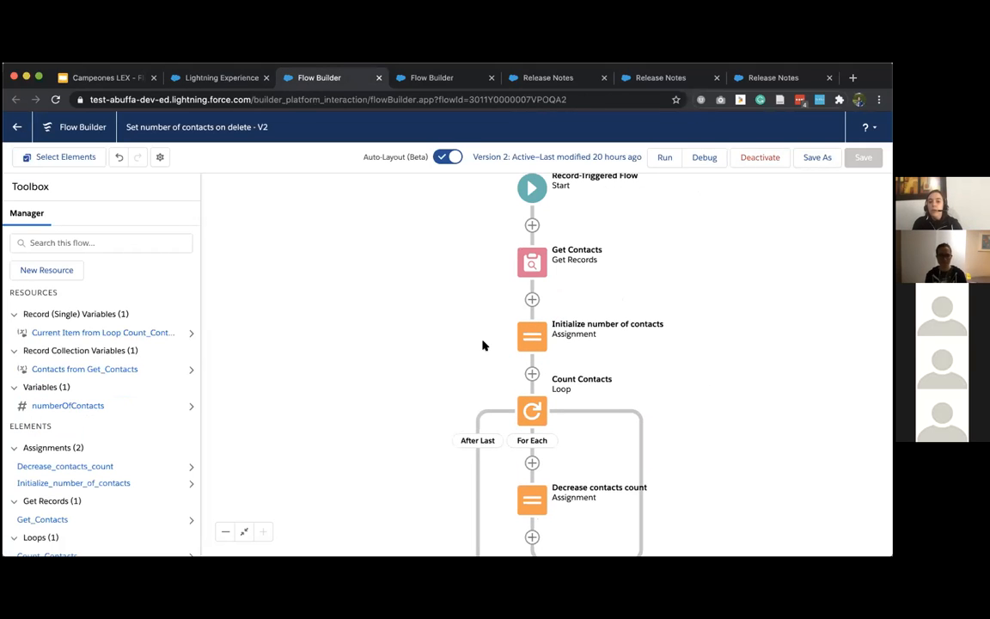
pyautogui.doubleClick(536, 263)
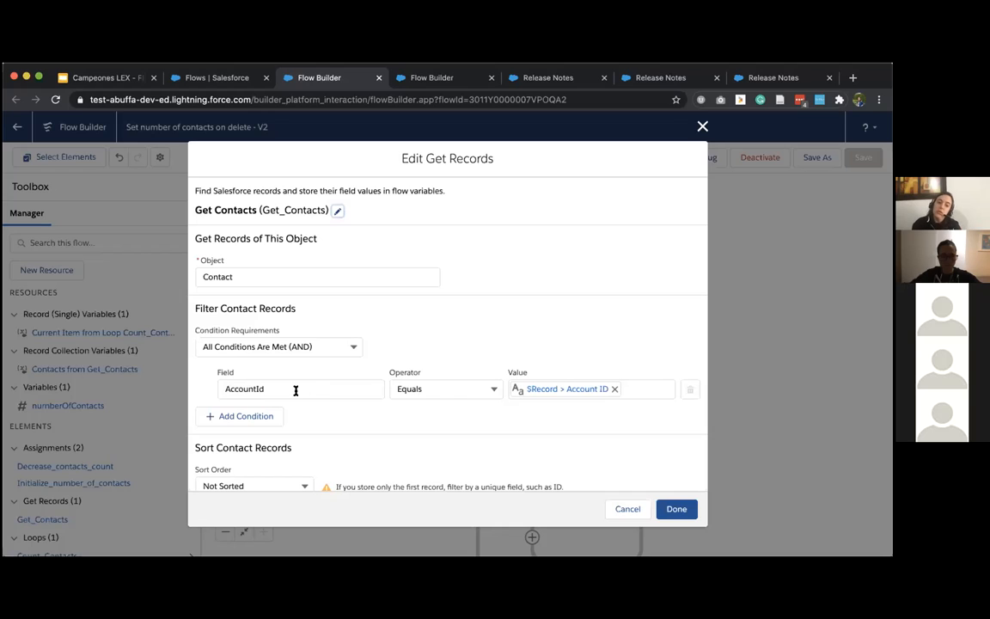
pyautogui.click(251, 388)
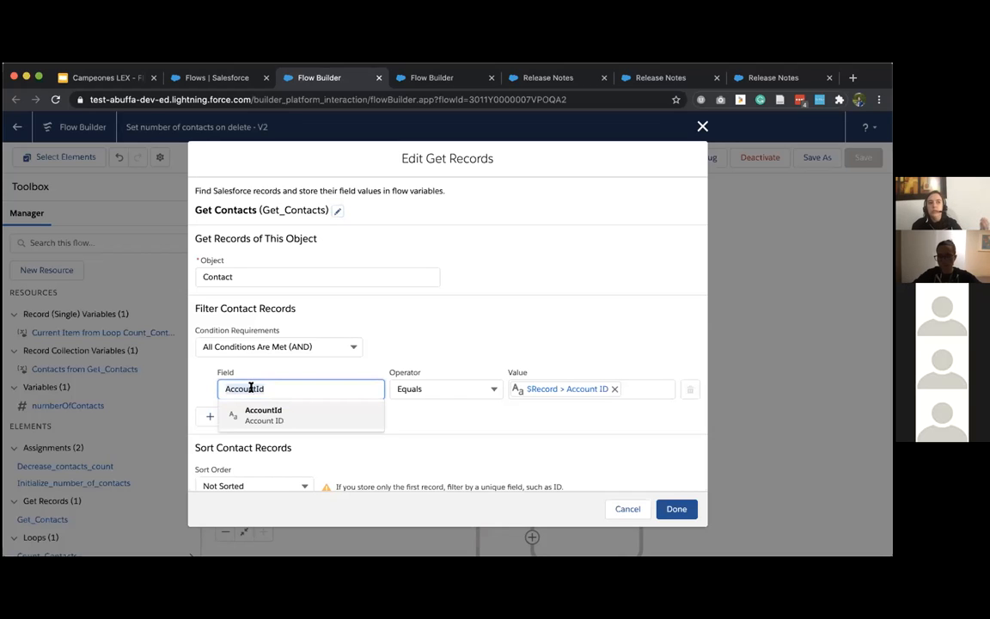
pyautogui.scroll(-3, 533, 412)
pyautogui.click(621, 510)
# Inspect the "Initialize number of contacts" and "Decrease contacts count" assignments, closing each without changes
pyautogui.doubleClick(532, 334)
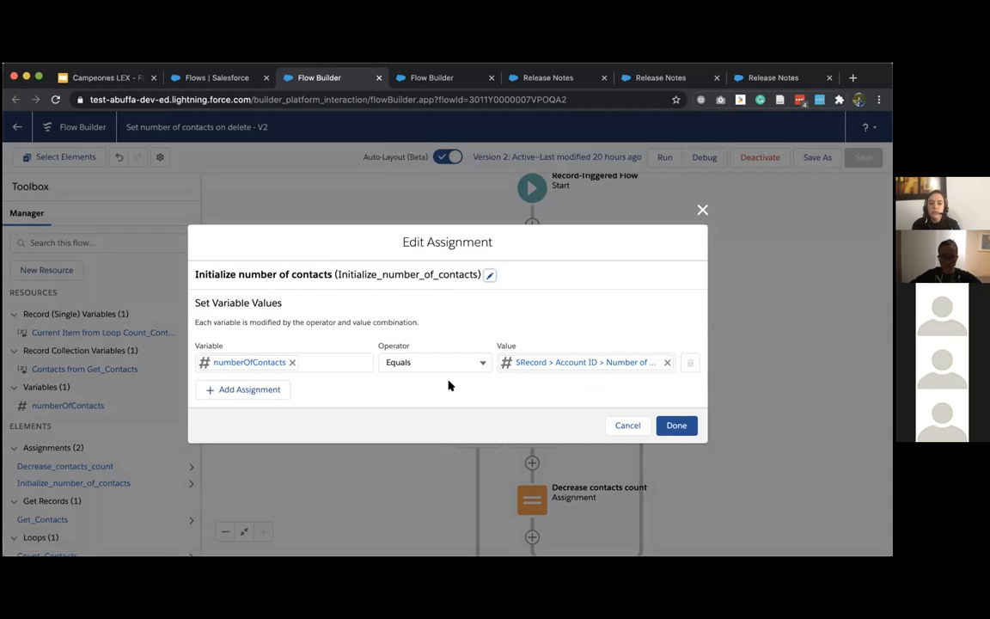
pyautogui.click(620, 427)
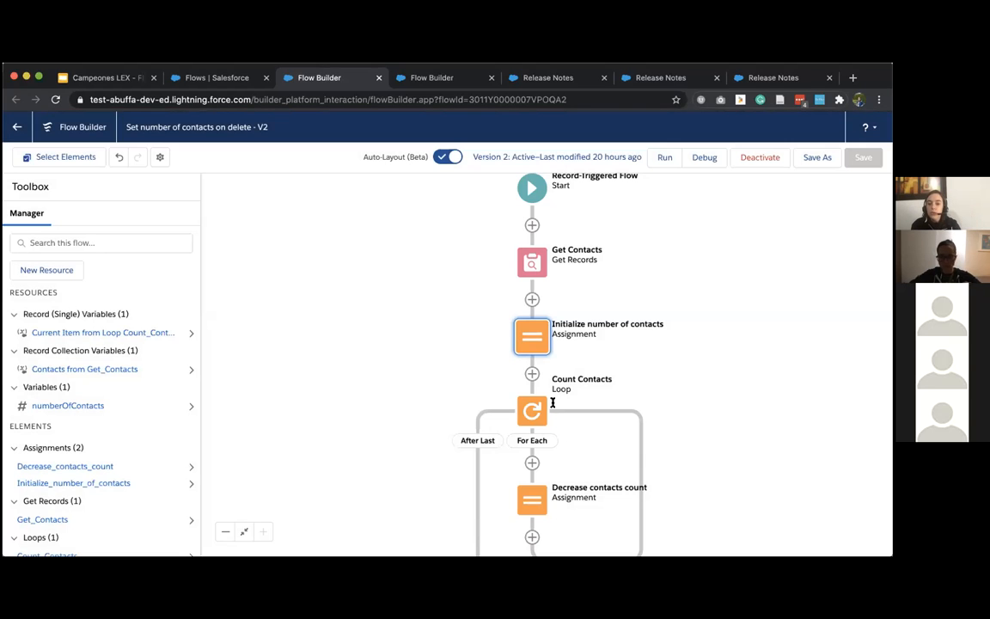
pyautogui.scroll(-2, 662, 339)
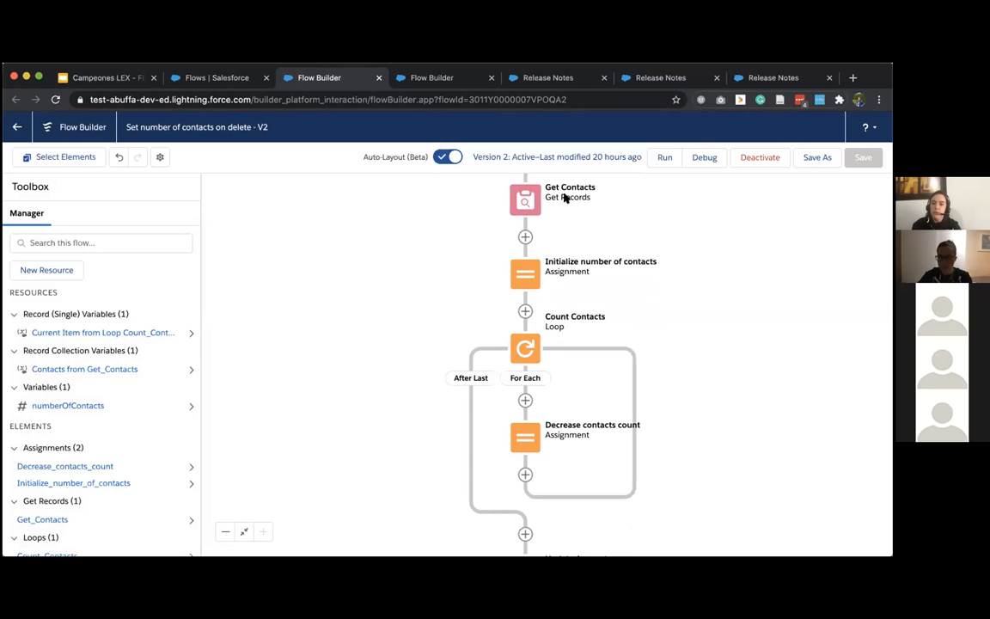
pyautogui.doubleClick(525, 436)
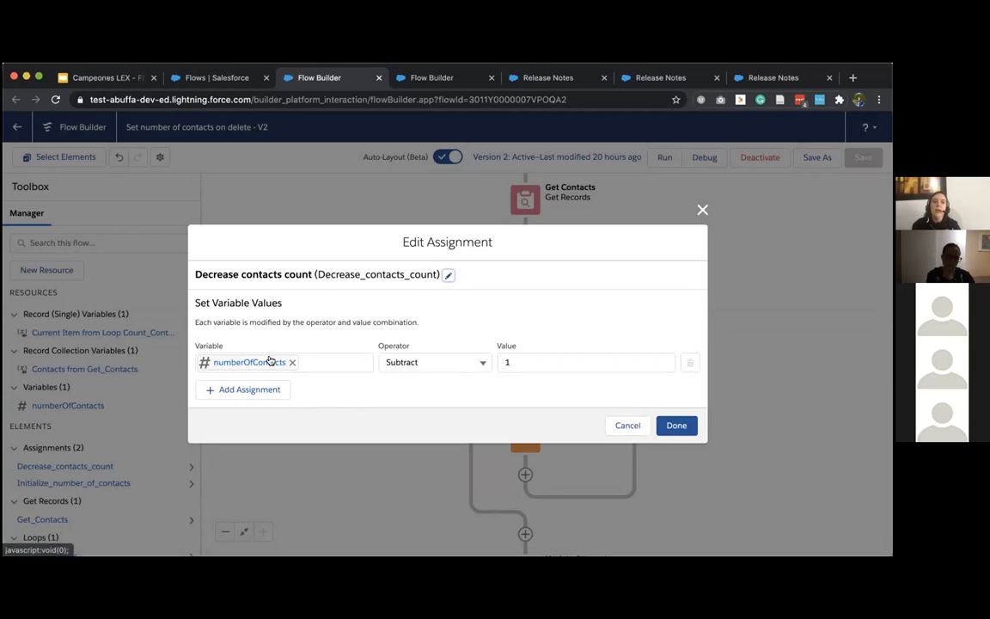
pyautogui.click(634, 428)
# Inspect the Update Account element's object and record filter conditions, and close it without changes
pyautogui.scroll(-3, 677, 453)
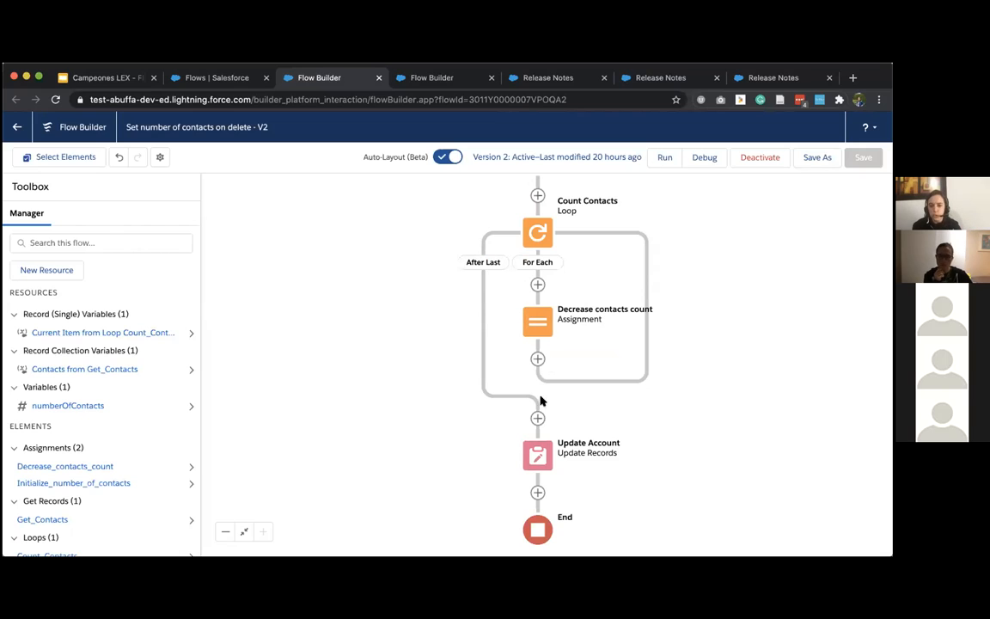
pyautogui.click(539, 455)
pyautogui.doubleClick(542, 457)
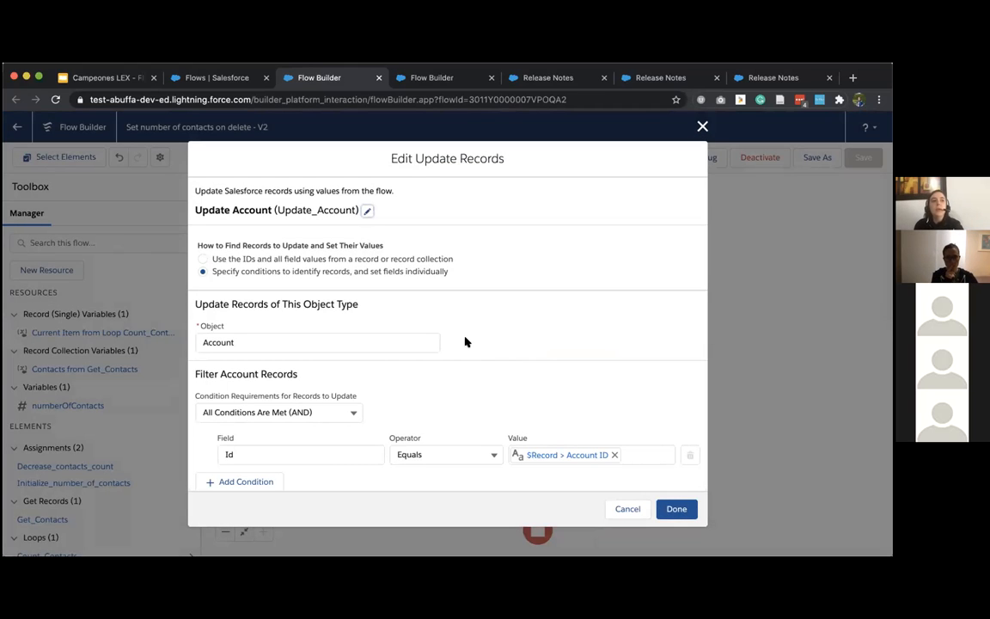
pyautogui.scroll(-1, 494, 342)
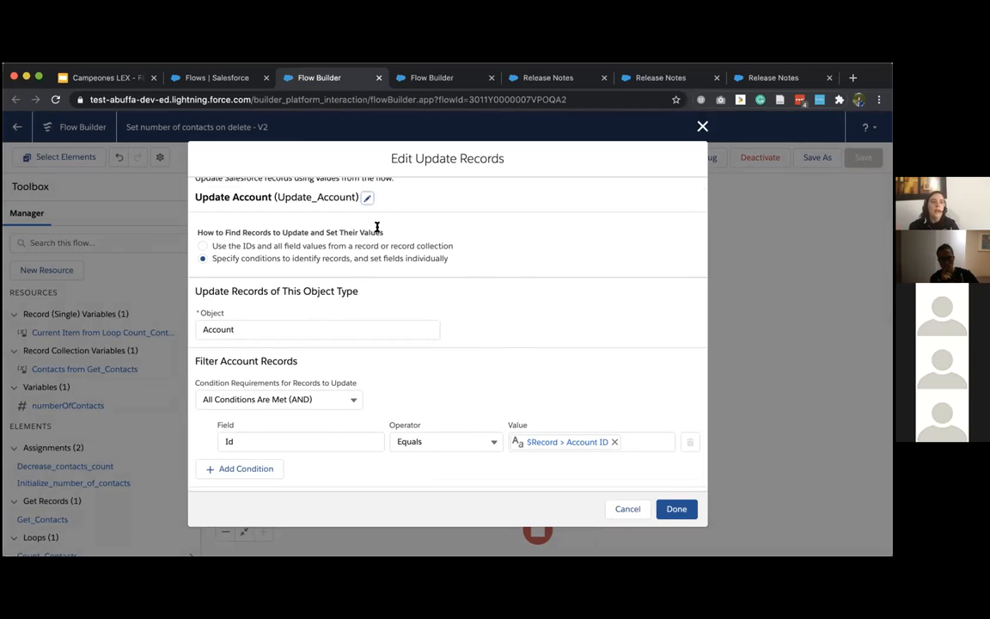
pyautogui.click(627, 509)
pyautogui.scroll(3, 601, 275)
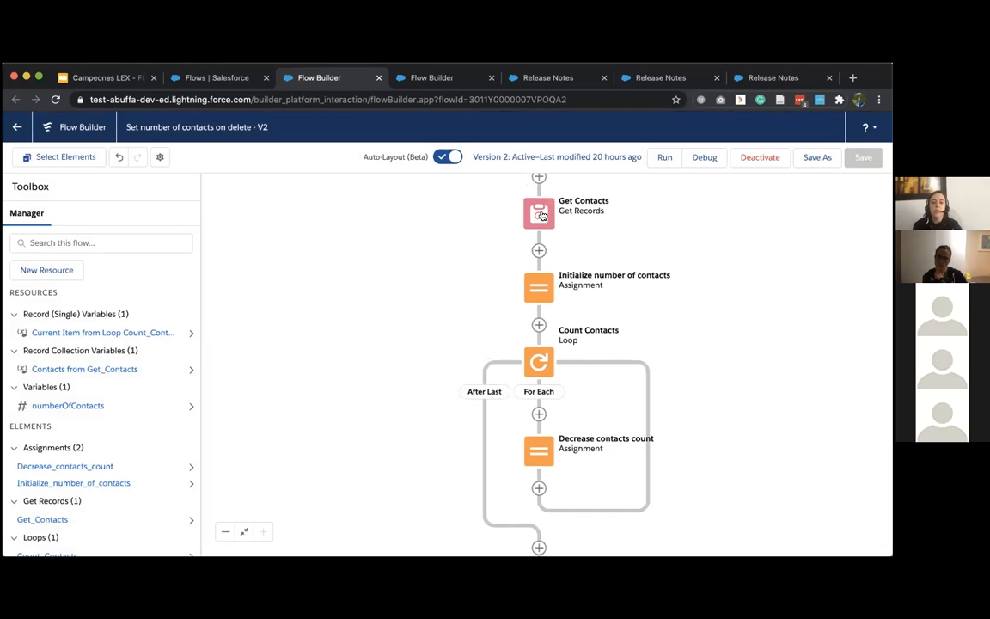
# Reopen the Update Account element, review how it finds records and which account field value it sets, and close it without changes
pyautogui.scroll(-3, 703, 464)
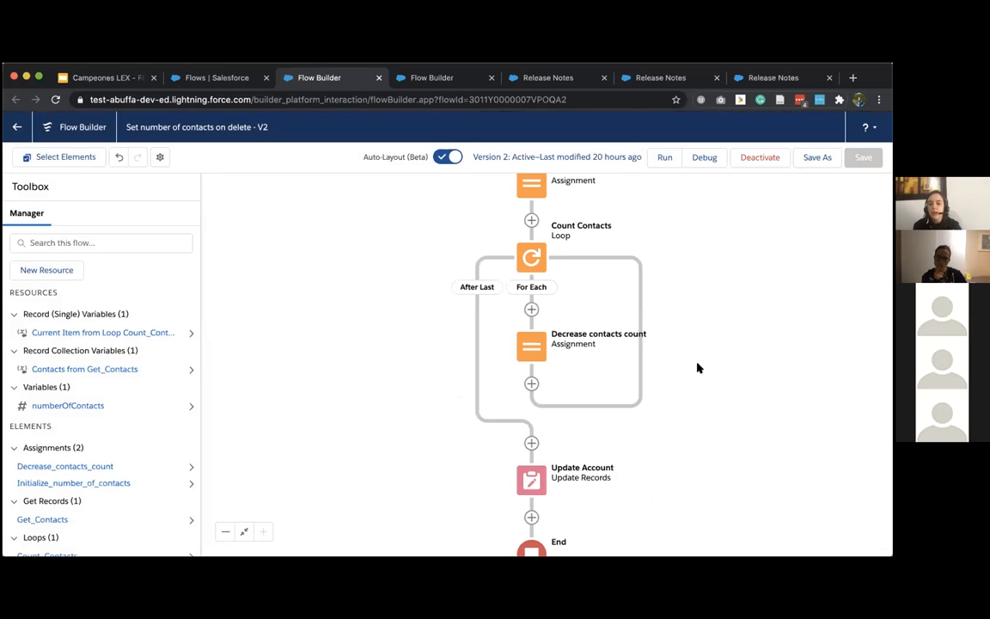
pyautogui.click(533, 473)
pyautogui.doubleClick(533, 474)
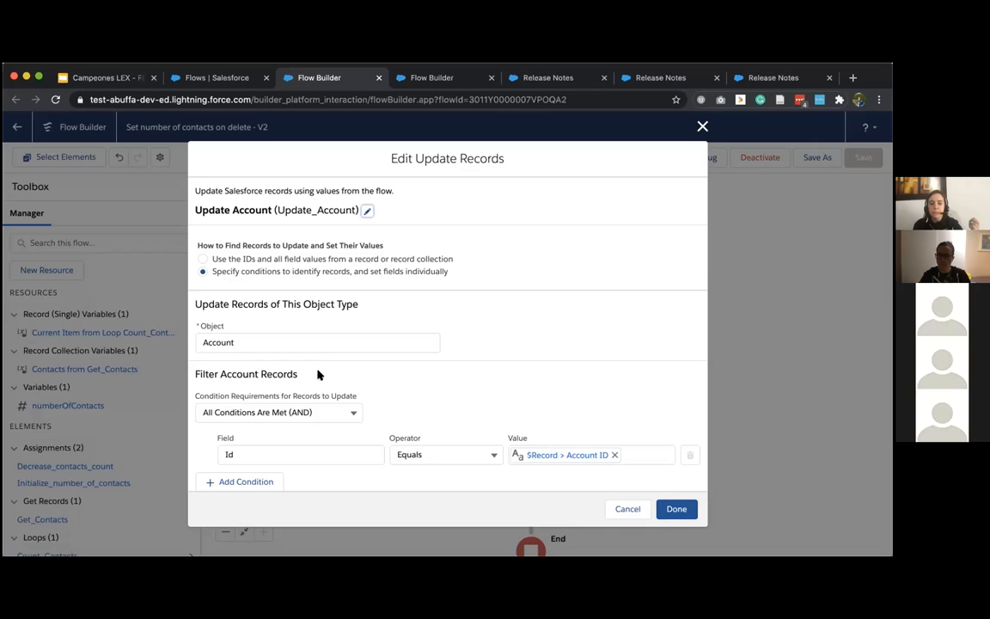
pyautogui.scroll(-1, 364, 387)
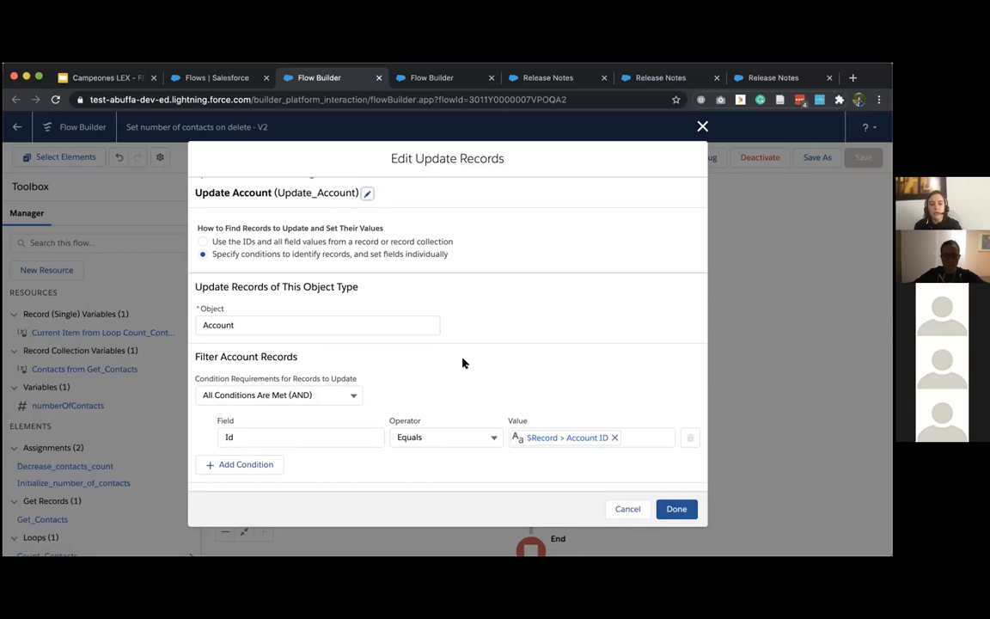
pyautogui.moveTo(210, 255); pyautogui.dragTo(451, 257)
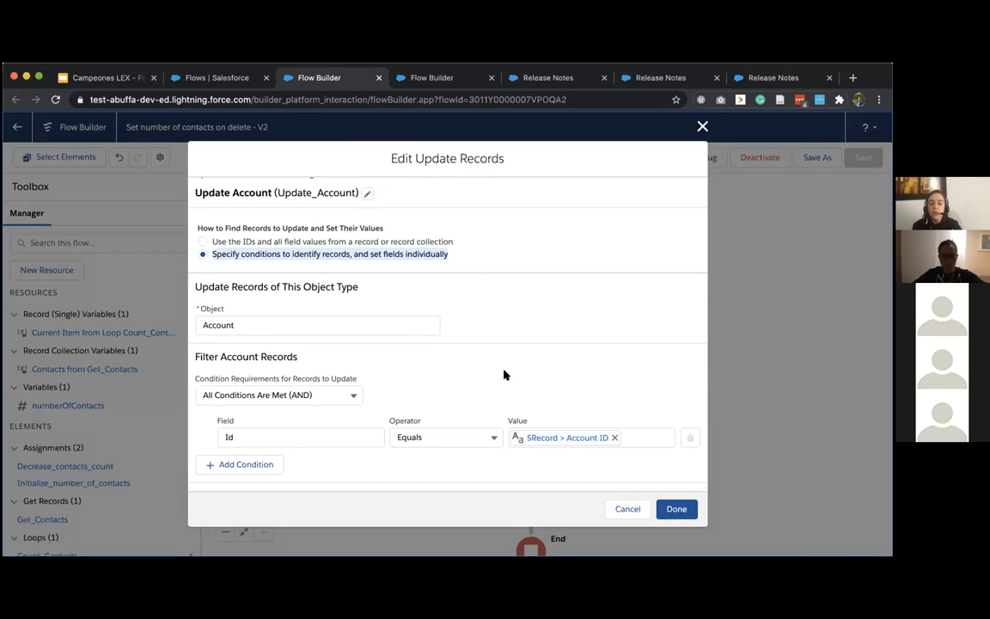
pyautogui.scroll(-2, 435, 383)
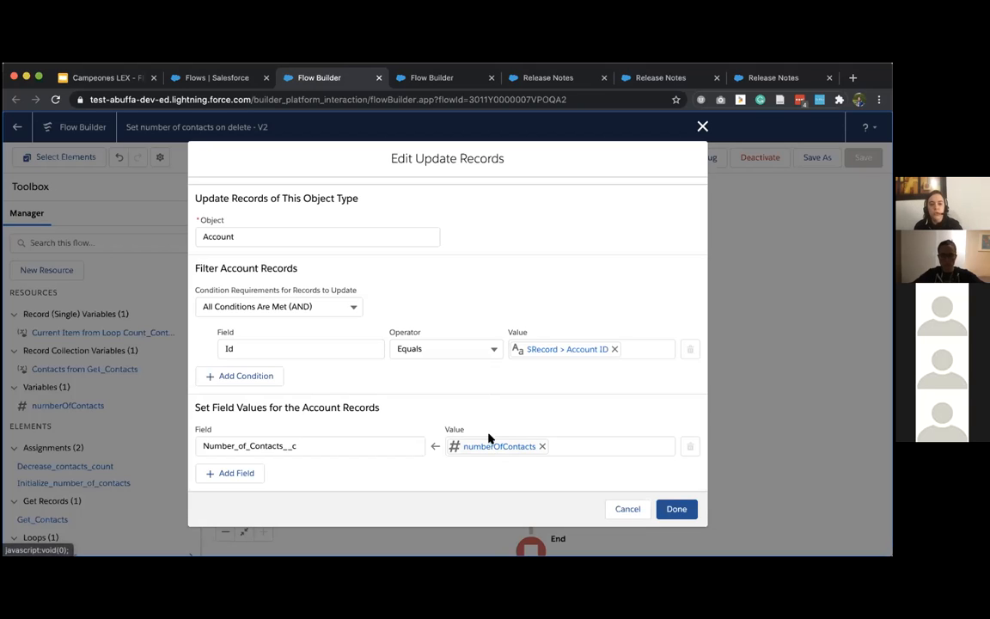
pyautogui.scroll(2, 397, 387)
pyautogui.scroll(2, 394, 390)
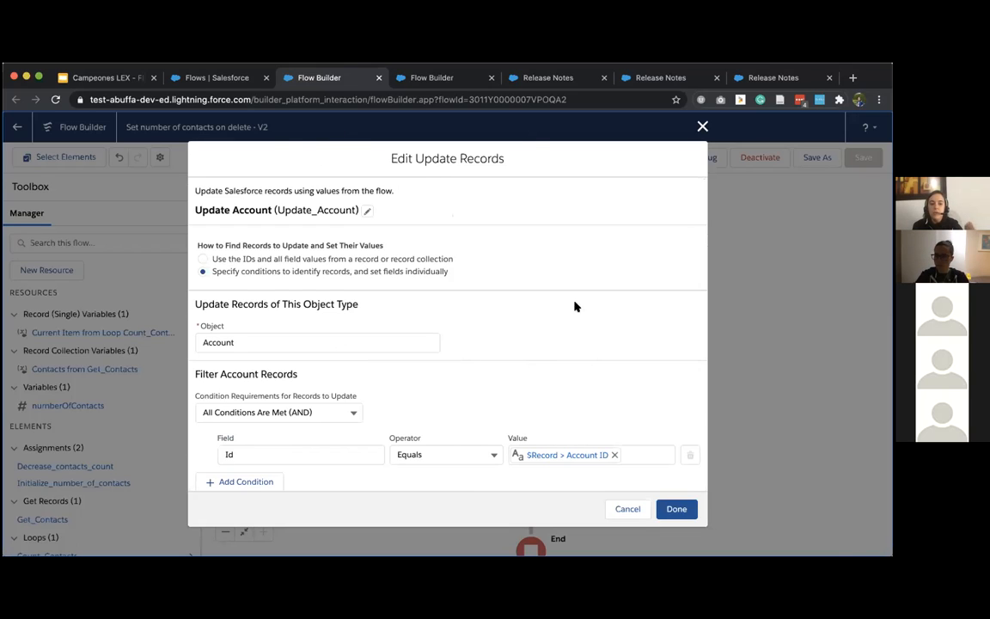
pyautogui.scroll(-2, 558, 368)
pyautogui.click(635, 510)
# Inspect the Start element's triggering object, entry condition and trigger configuration, closing each without changes
pyautogui.scroll(5, 715, 406)
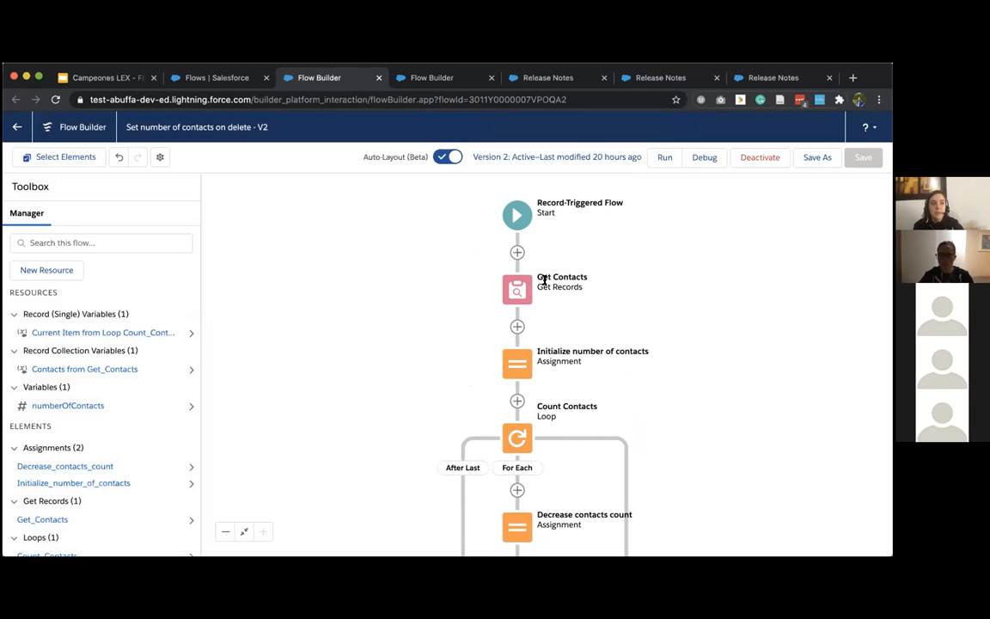
pyautogui.click(516, 215)
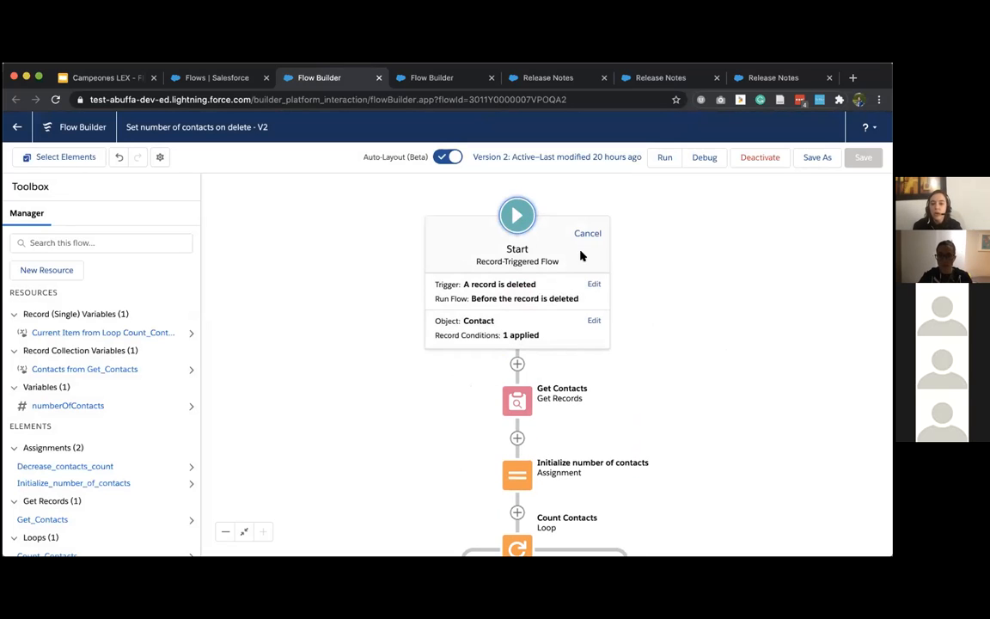
pyautogui.click(692, 275)
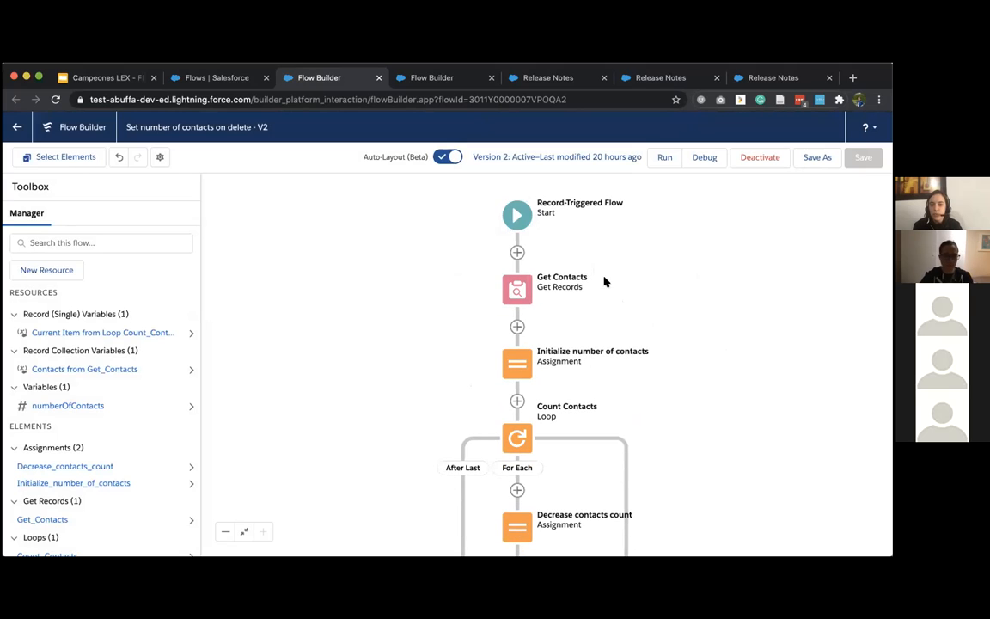
pyautogui.click(518, 217)
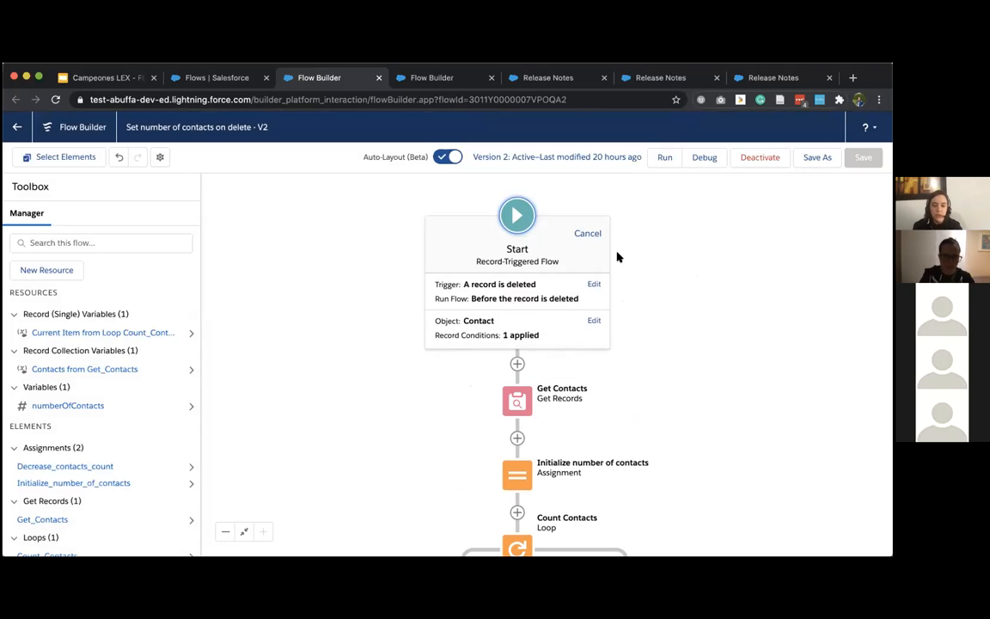
pyautogui.click(593, 322)
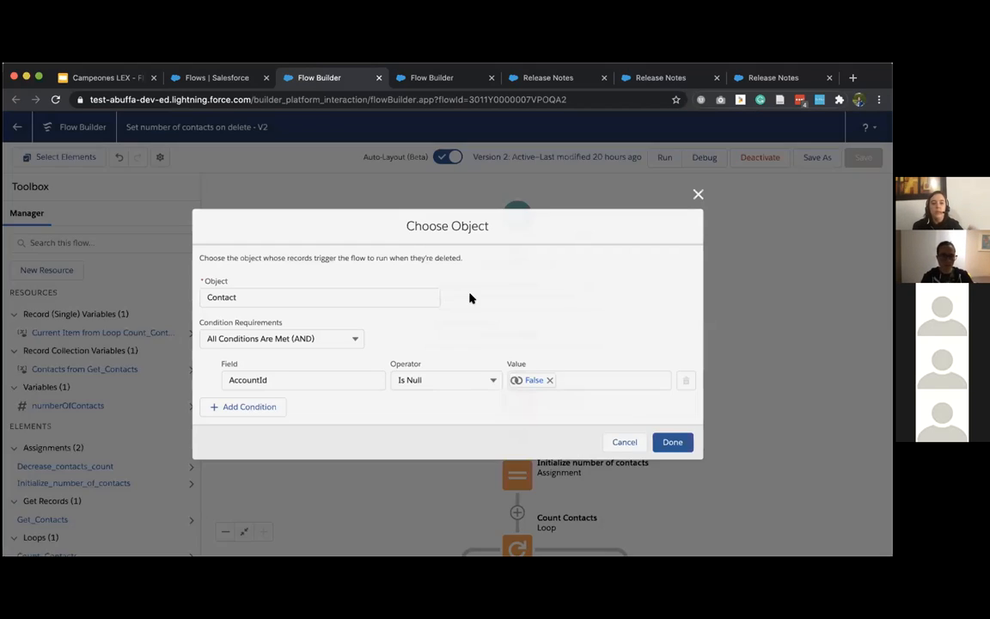
pyautogui.click(627, 444)
pyautogui.click(593, 283)
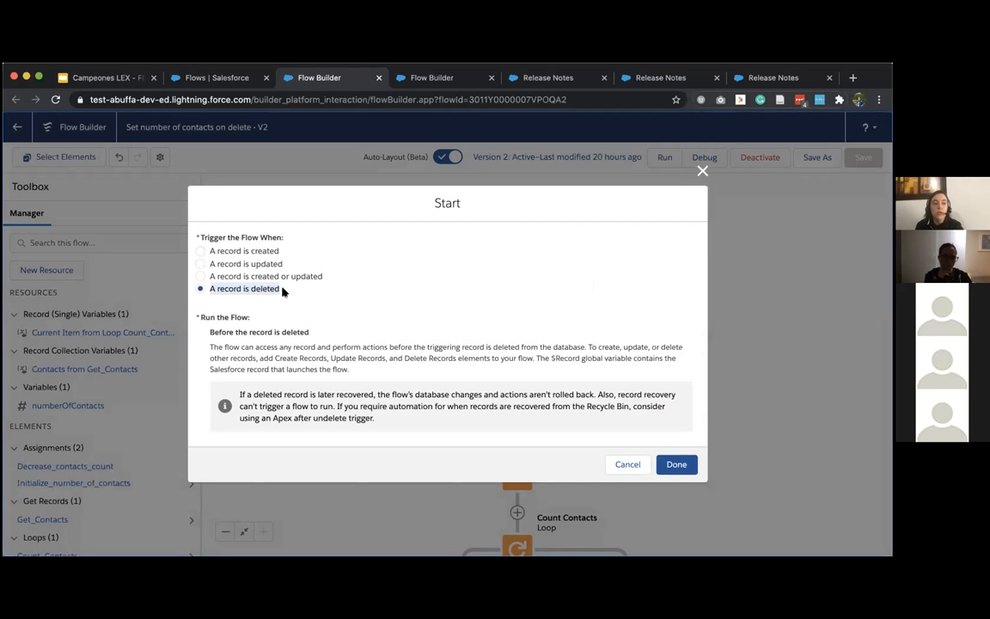
pyautogui.click(601, 455)
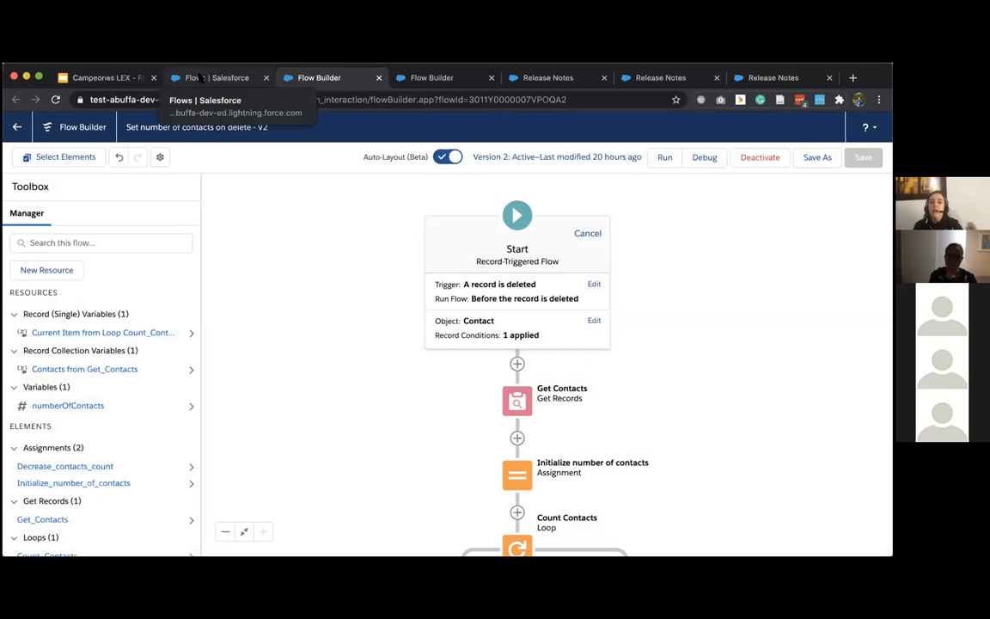
# Switch to the Google Slides presentation and review the Agenda and "Nuevas condiciones de ejecución" slides, ending on "Mejoras de performance"
pyautogui.click(200, 77)
pyautogui.click(101, 77)
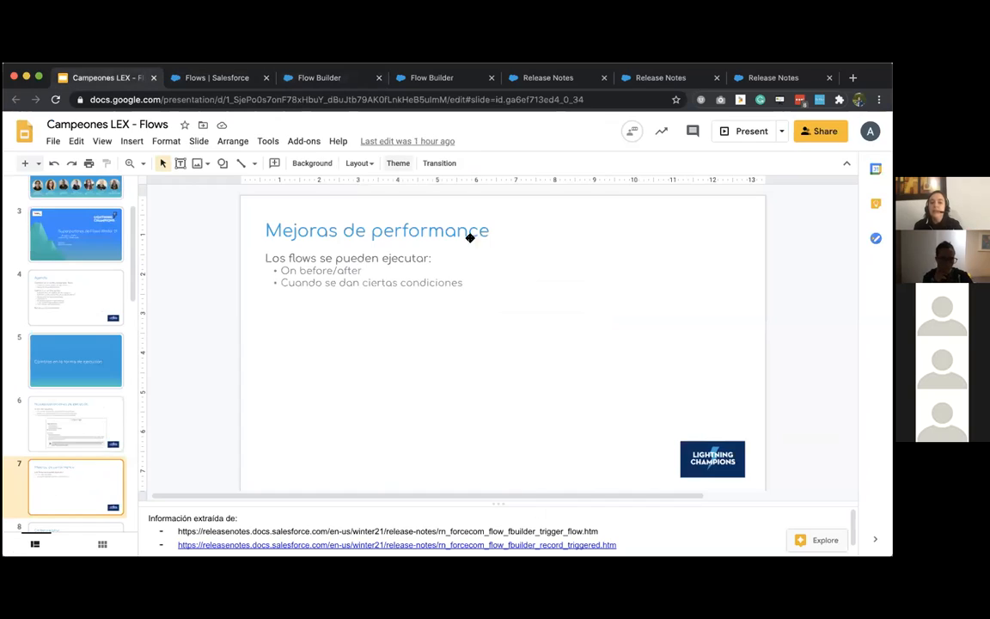
pyautogui.click(108, 295)
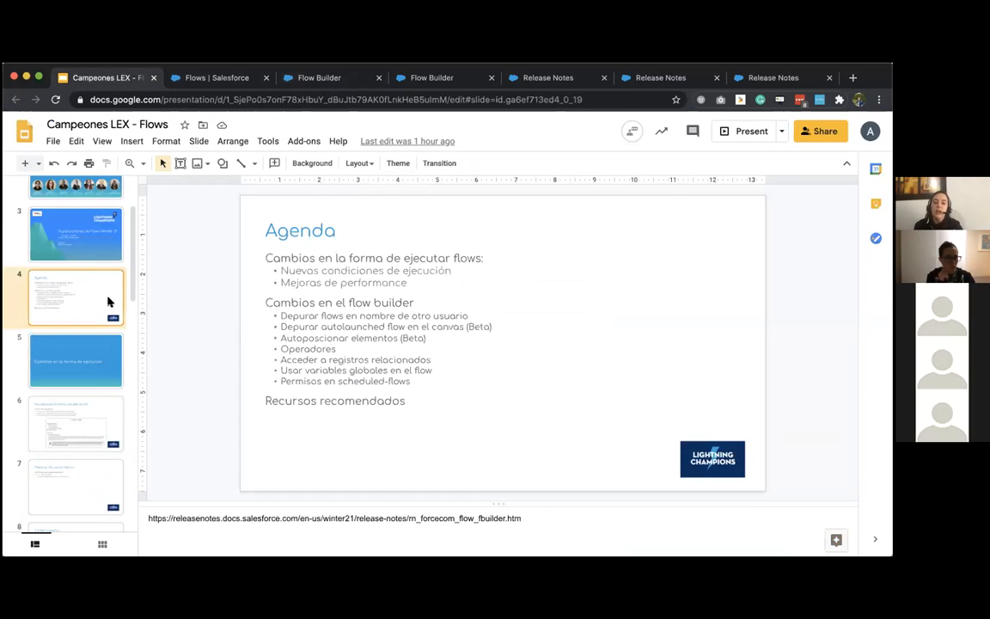
pyautogui.click(89, 430)
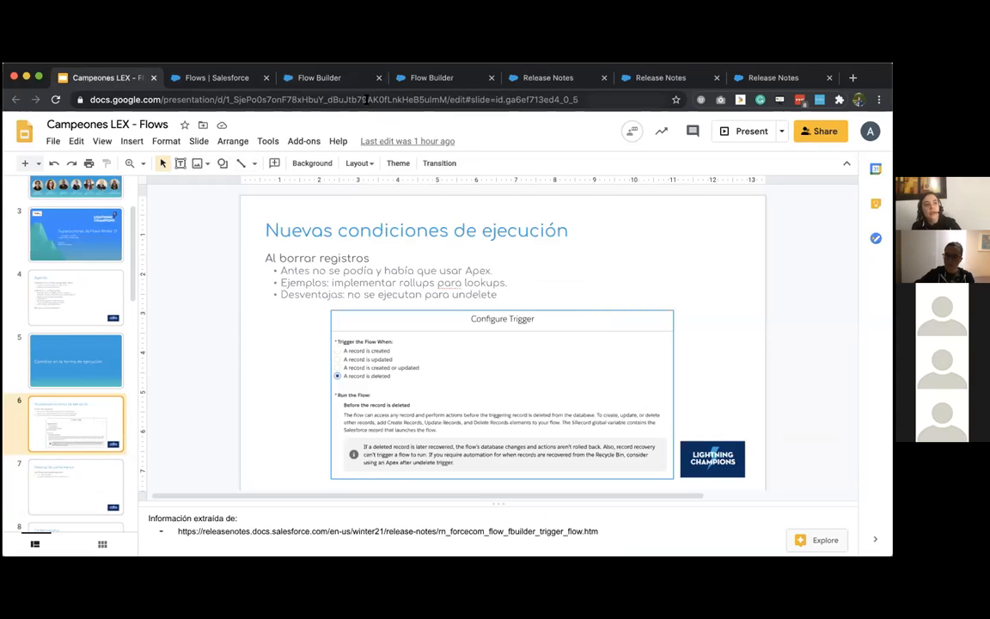
pyautogui.click(78, 477)
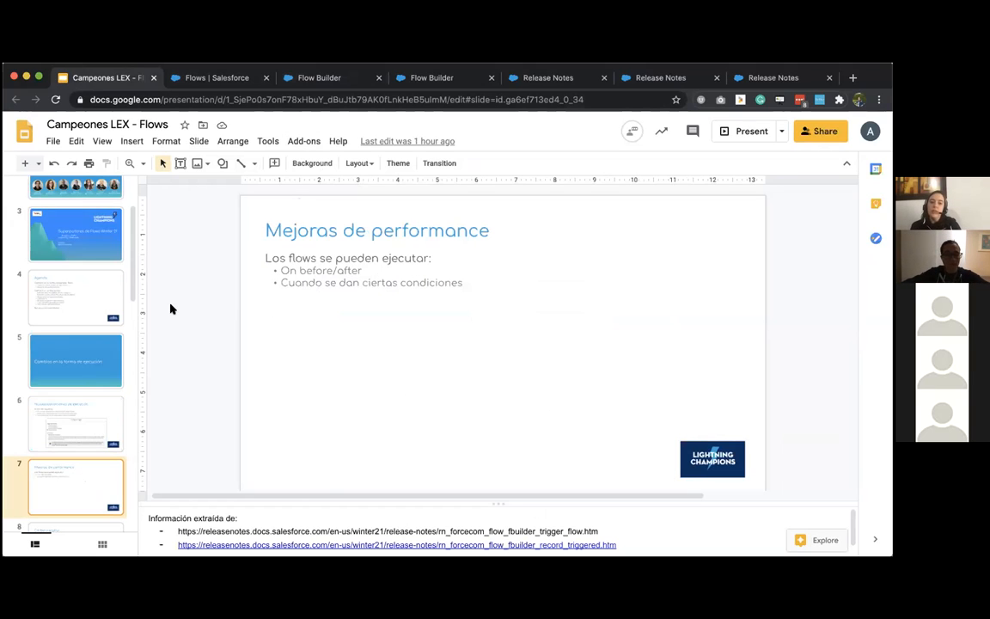